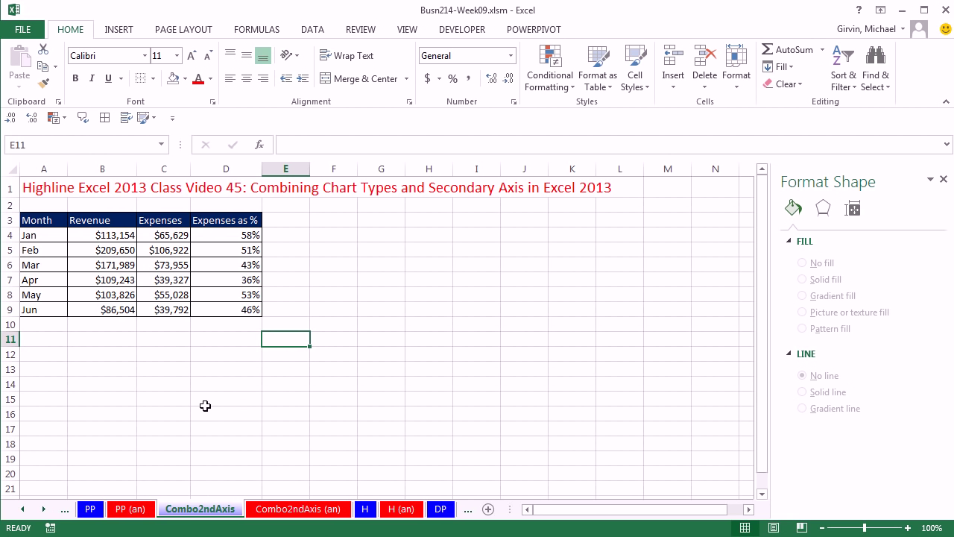
- Insert a quick column chart of A3:C9 (Month, Revenue, Expenses) and place it beside the table
drag(32, 223, 144, 243)
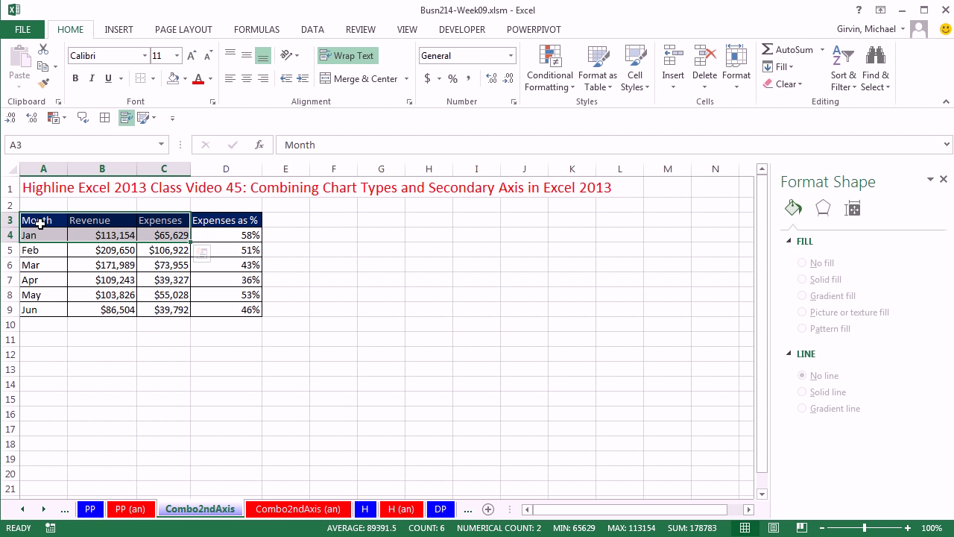
drag(40, 223, 158, 312)
key(alt+F1)
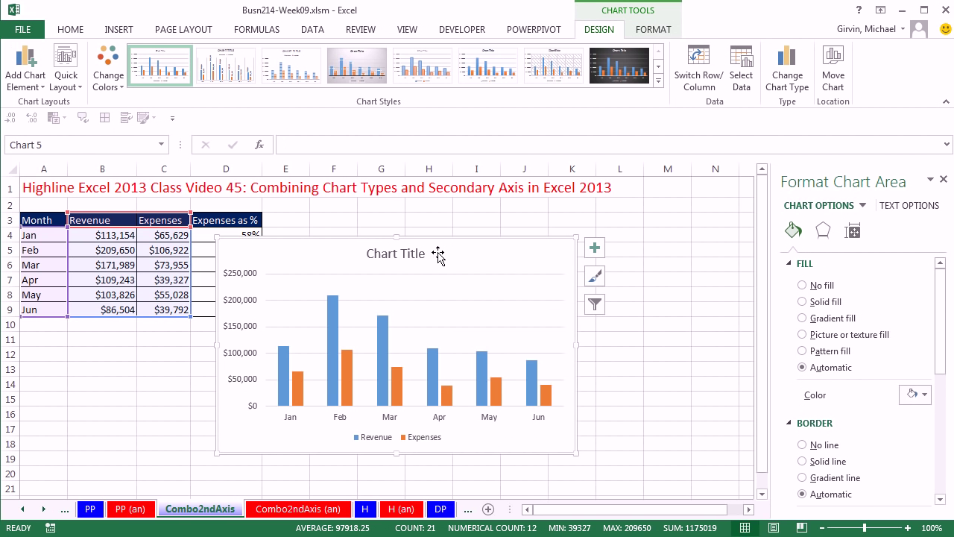
drag(448, 240, 516, 231)
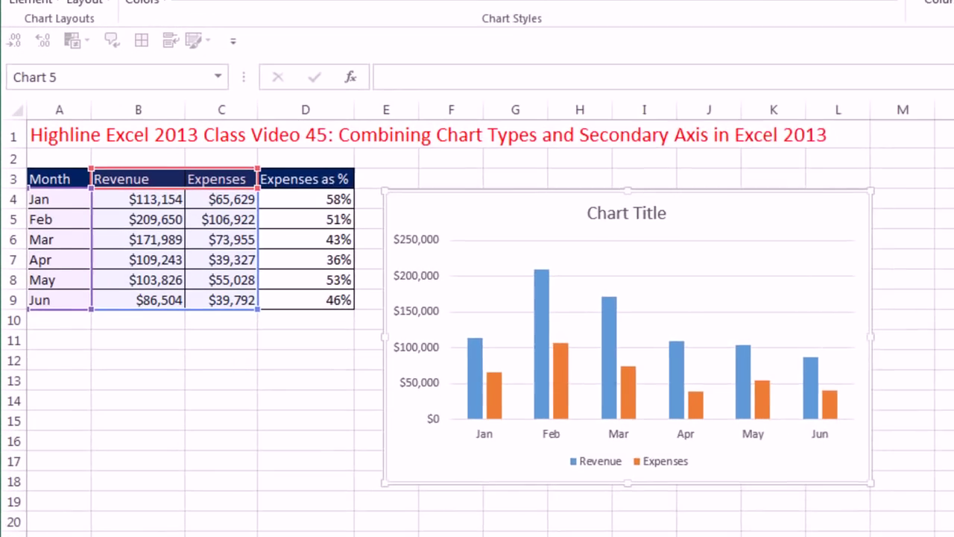
- Add a chart series named from D3 with values D4:D9
click(749, 65)
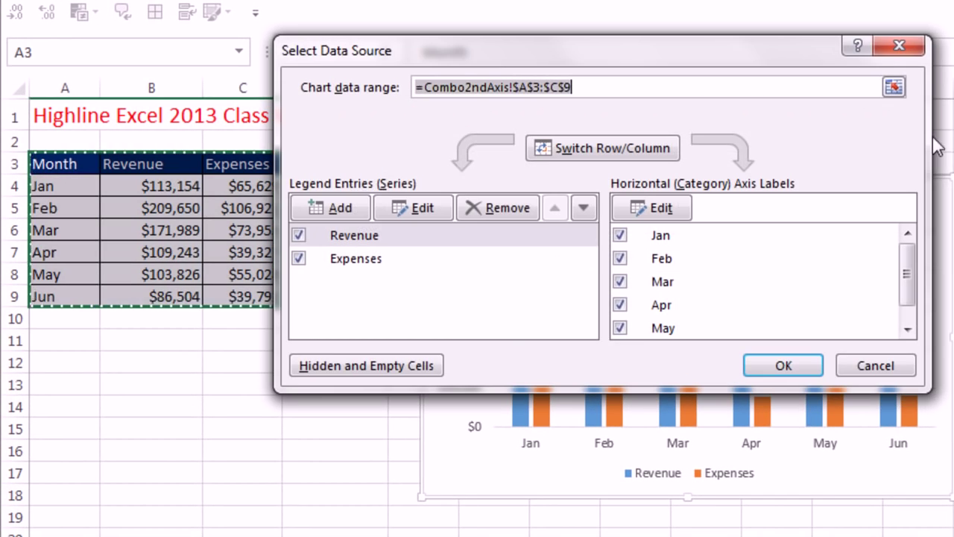
click(352, 209)
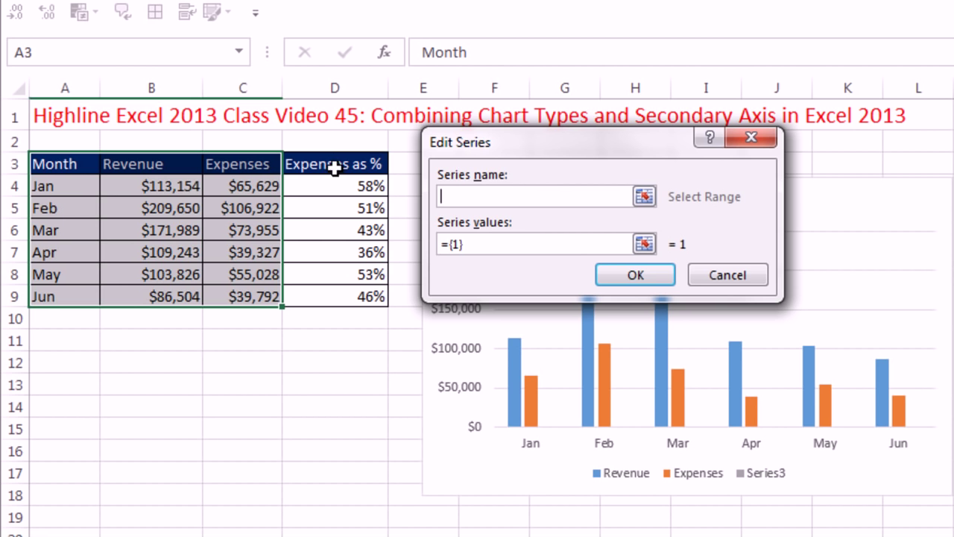
click(334, 163)
click(472, 246)
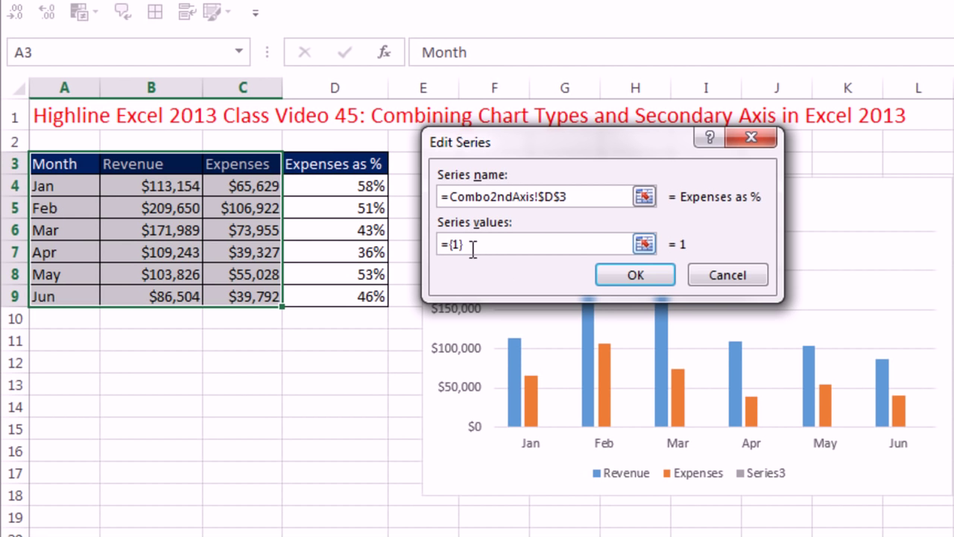
drag(473, 251, 404, 249)
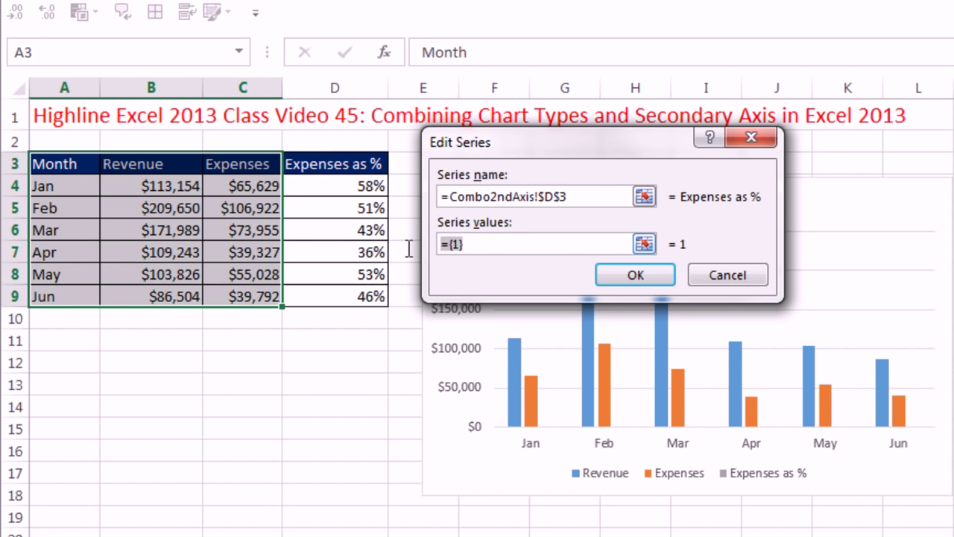
key(BackSpace)
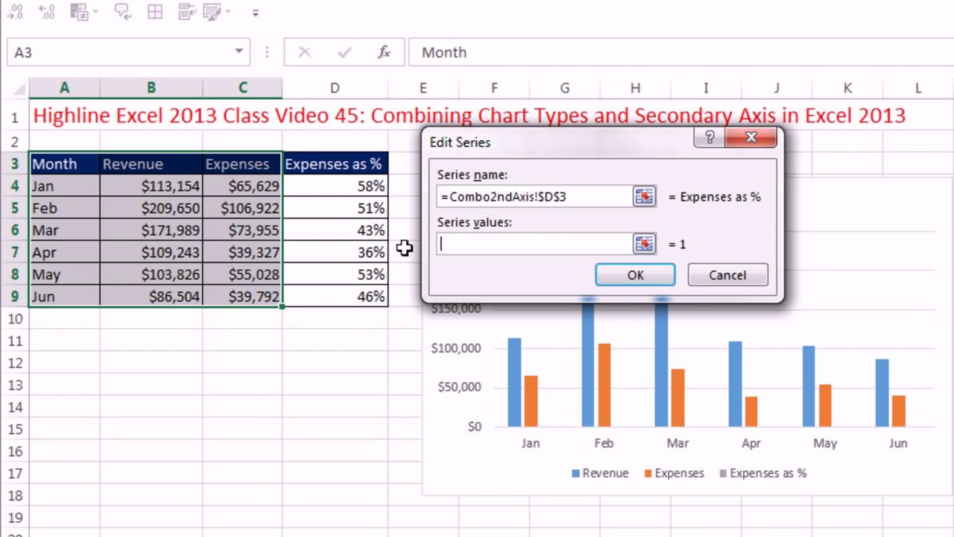
drag(329, 184, 343, 298)
click(626, 276)
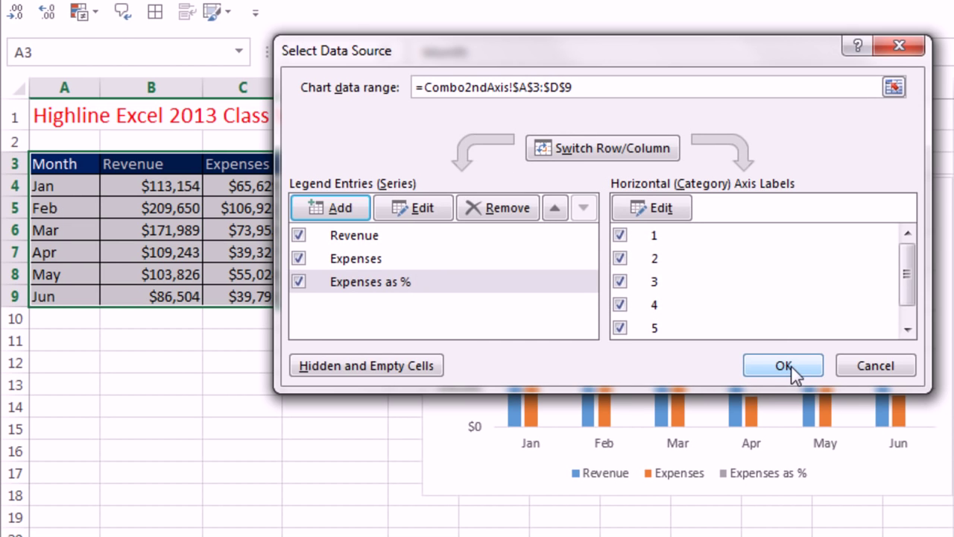
click(783, 366)
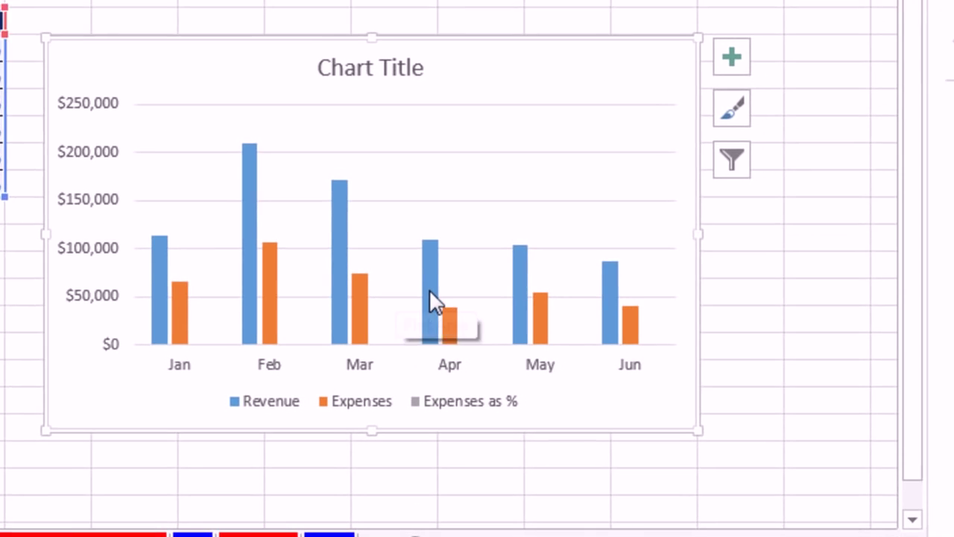
- Select the nearly flat Expenses as % series using the arrow keys and the Format tab's element list
click(430, 290)
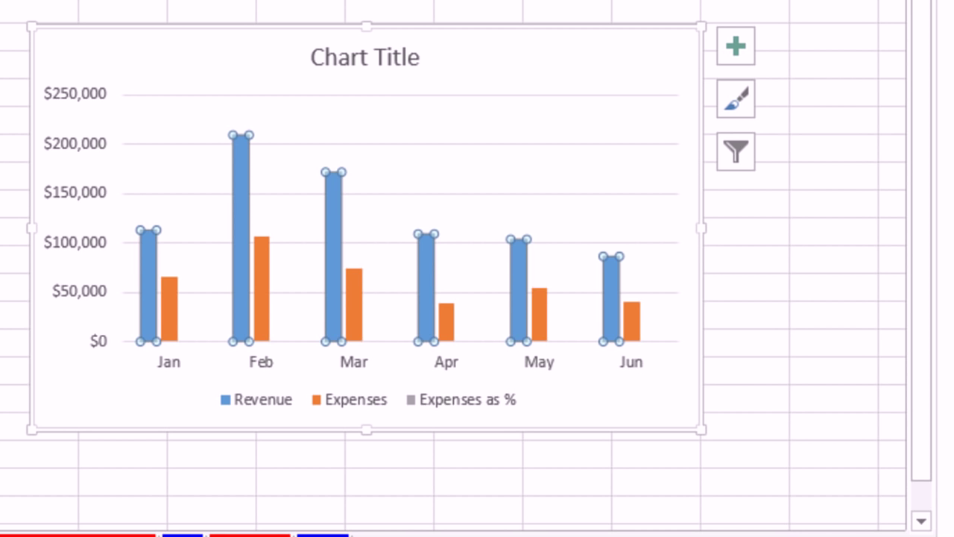
key(Up)
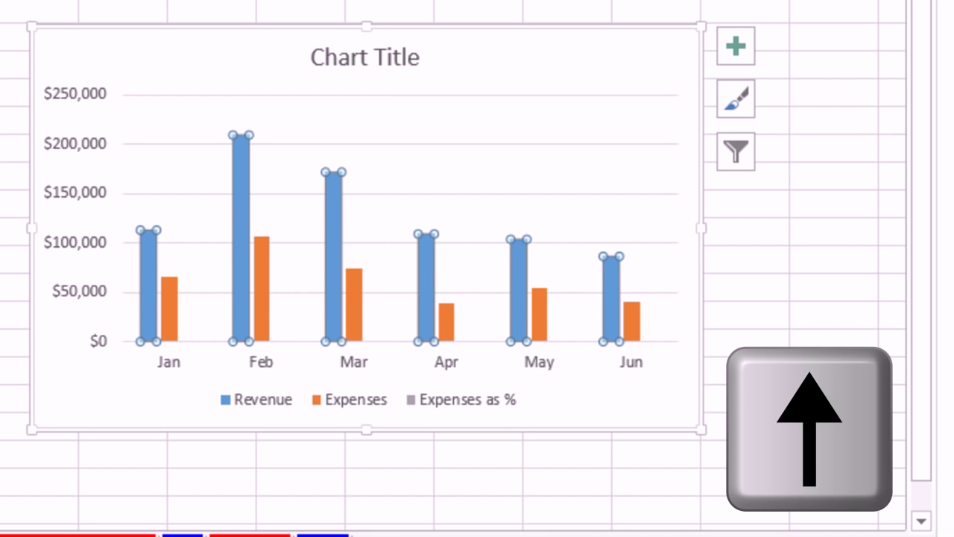
key(Up)
key(Up)
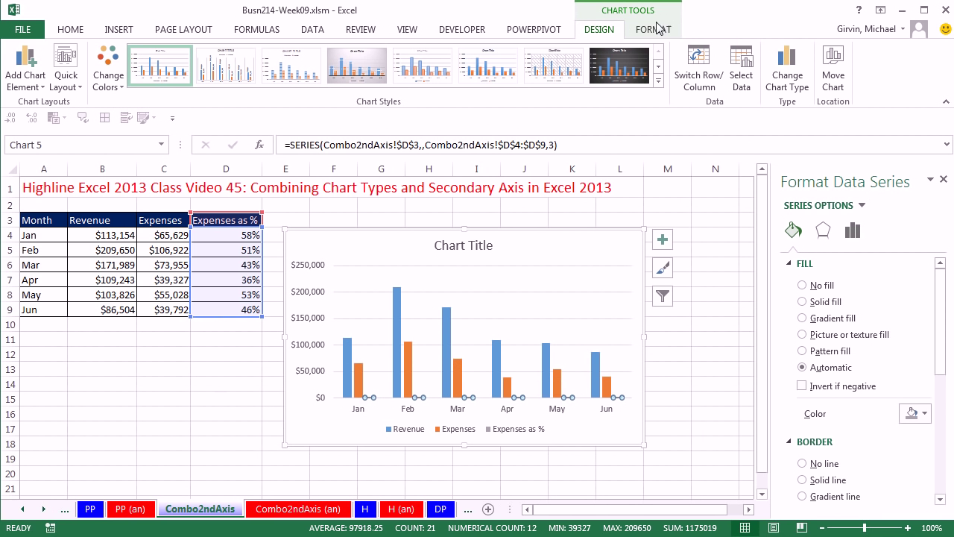
click(653, 32)
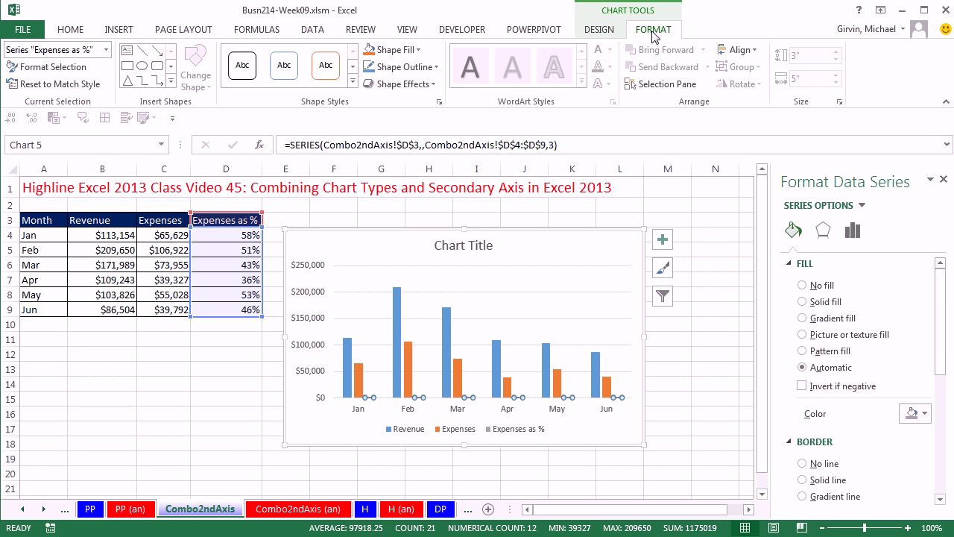
click(107, 50)
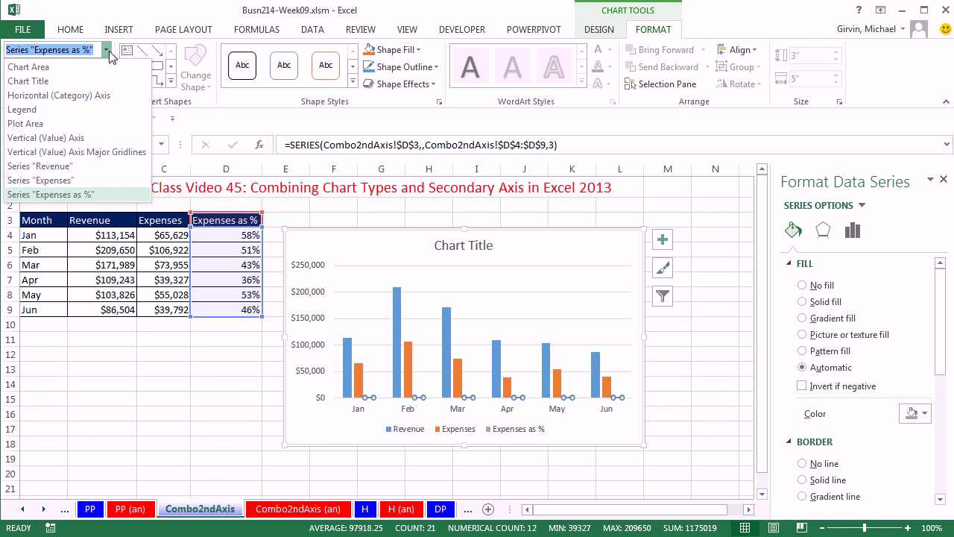
click(108, 50)
click(495, 390)
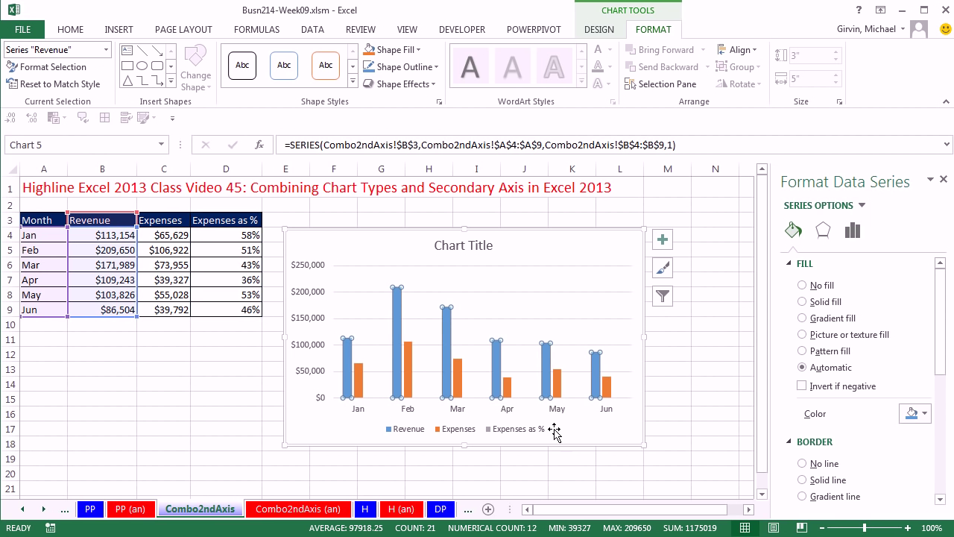
key(Down)
key(Down)
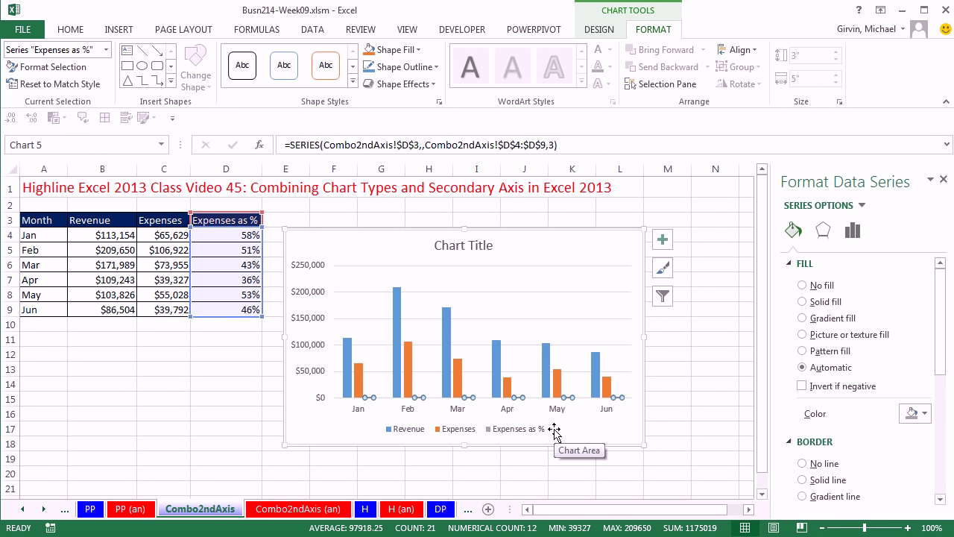
- Plot the Expenses as % series on the secondary axis, scaled 0%–70%
click(853, 234)
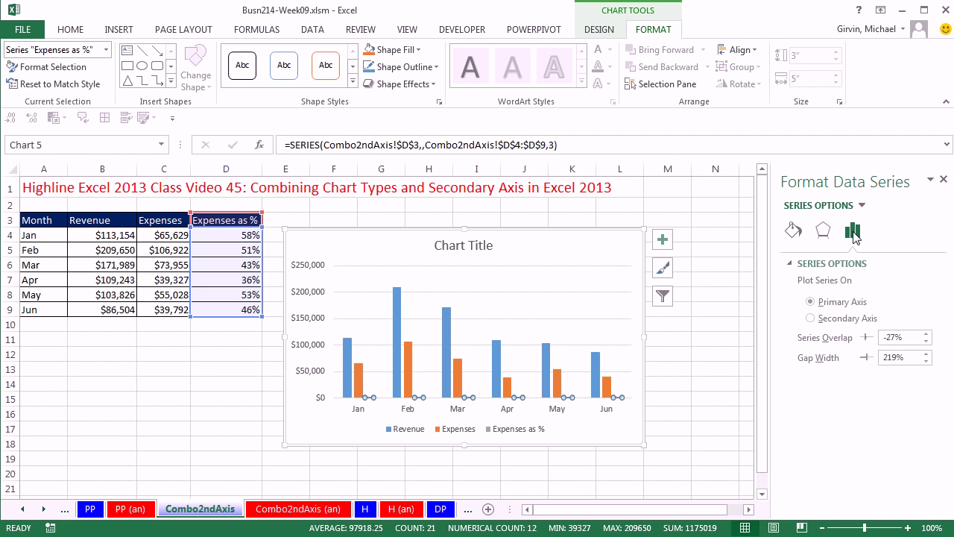
click(810, 319)
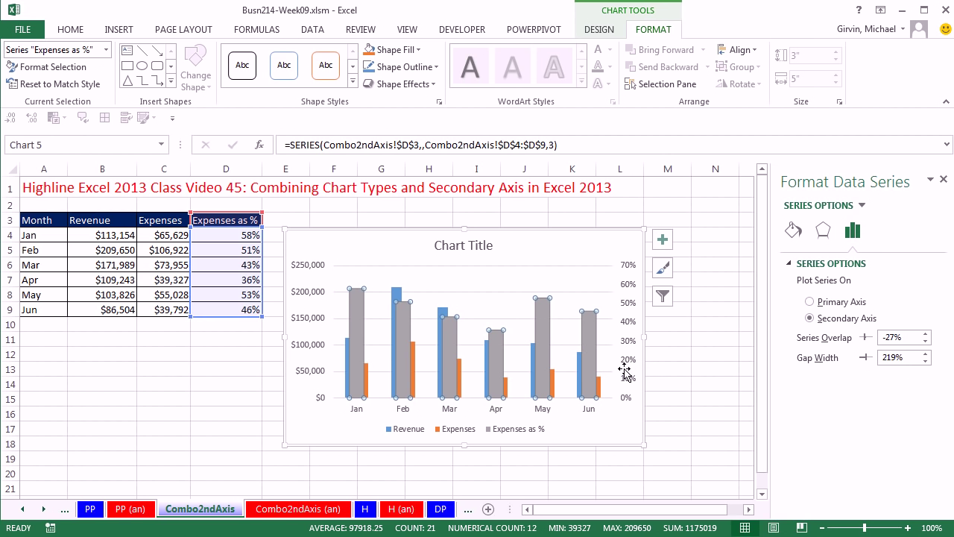
mouse_move(545, 327)
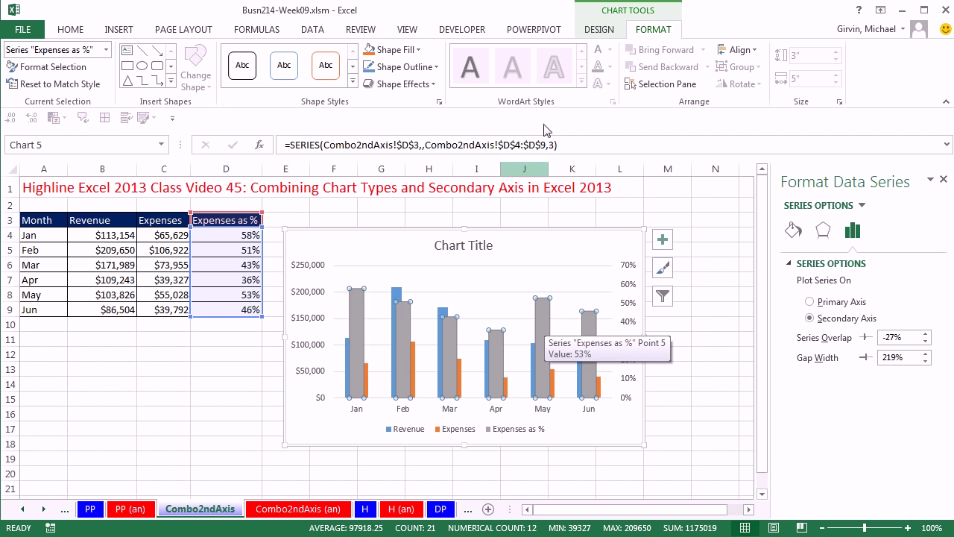
- Change Expenses as % to Line with Markers on the secondary axis, keeping the other series as clustered columns
right_click(542, 333)
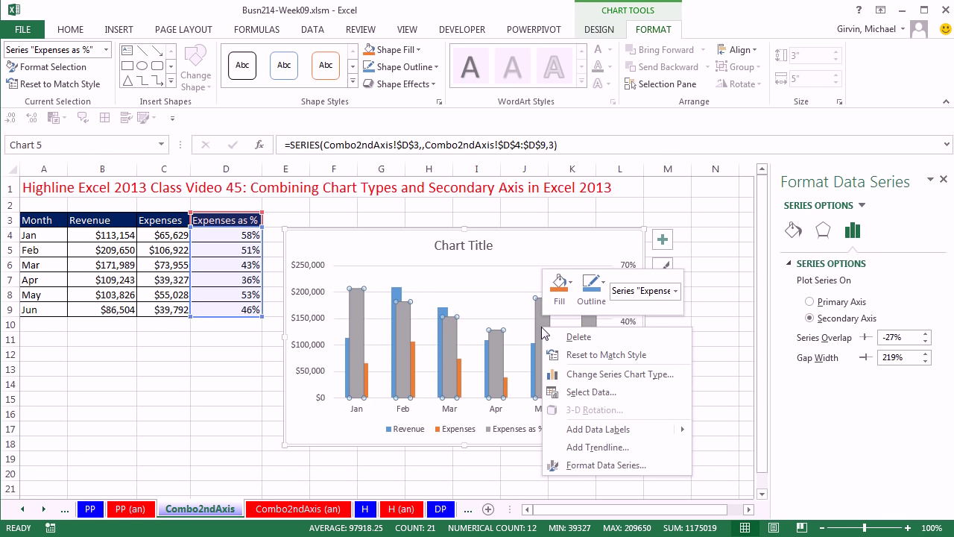
click(603, 375)
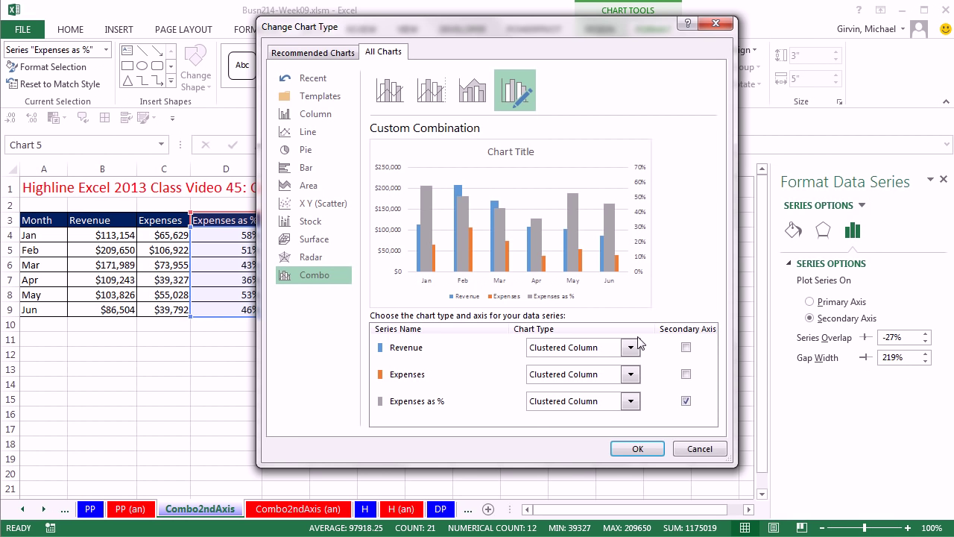
click(630, 402)
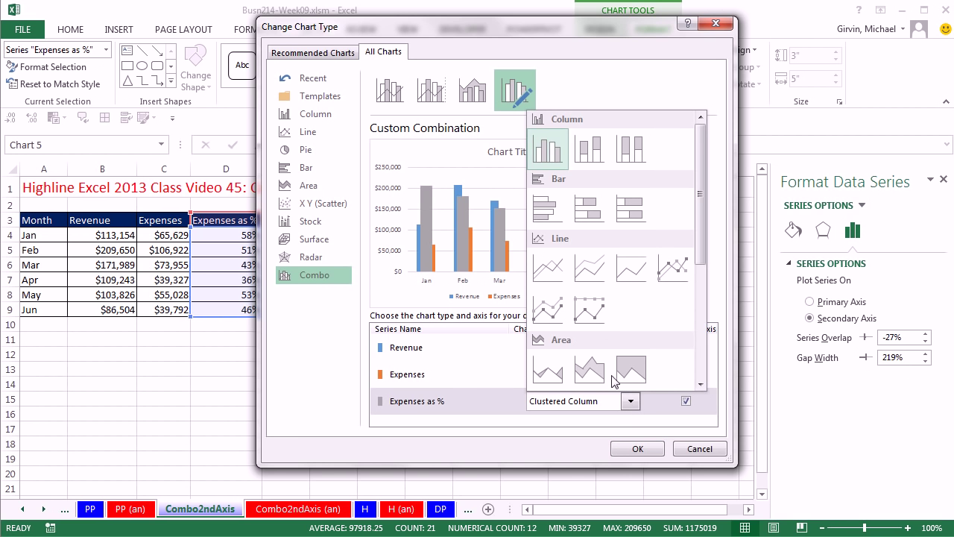
click(550, 317)
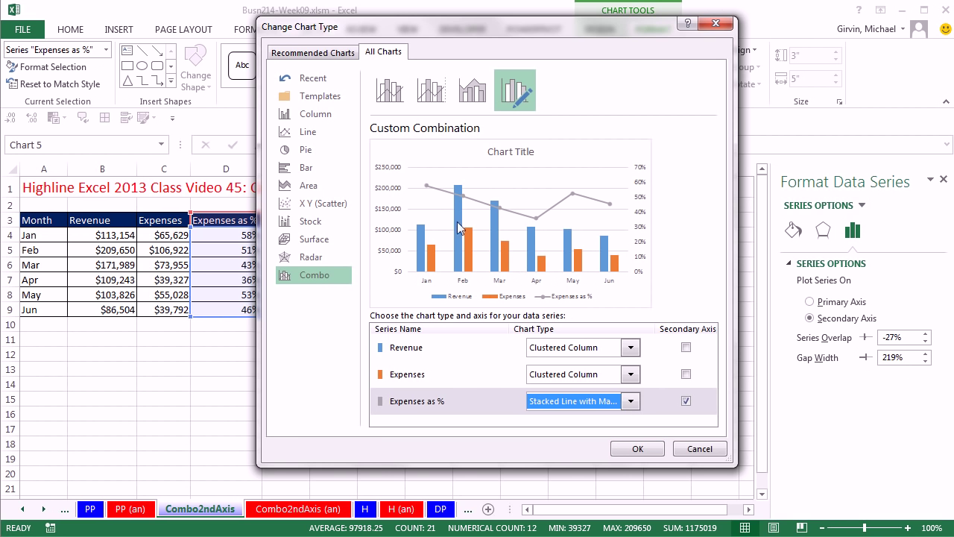
click(638, 449)
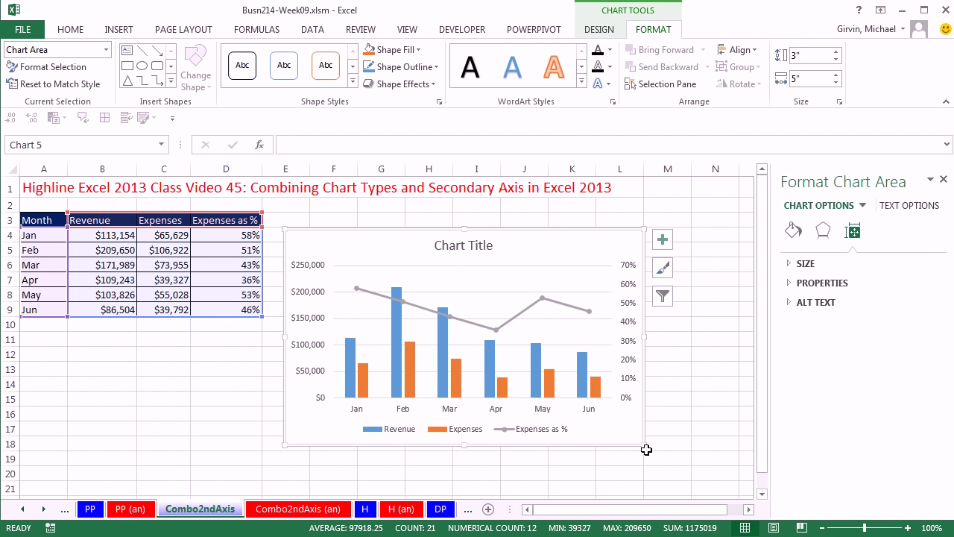
- Delete the chart title, set the legend position to Top, and select header cell D3
click(494, 245)
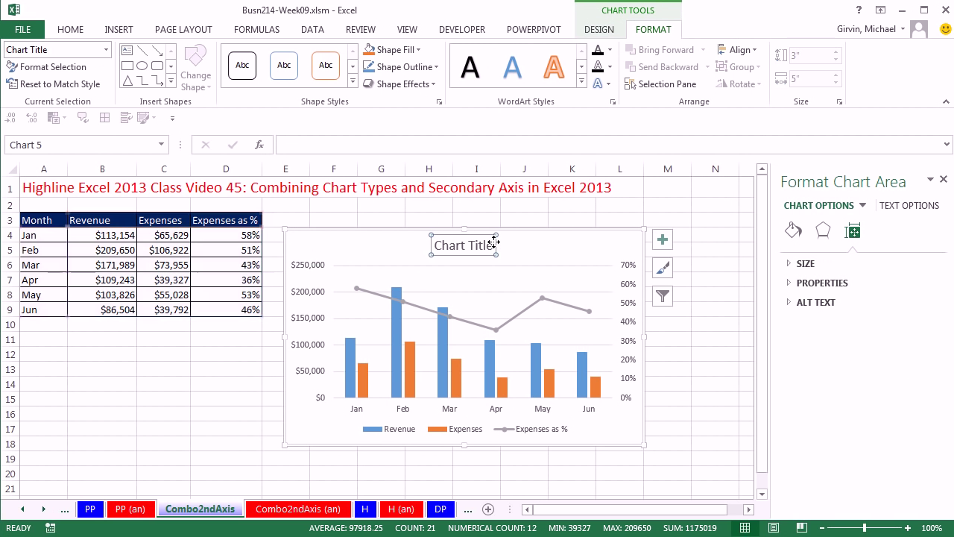
key(Delete)
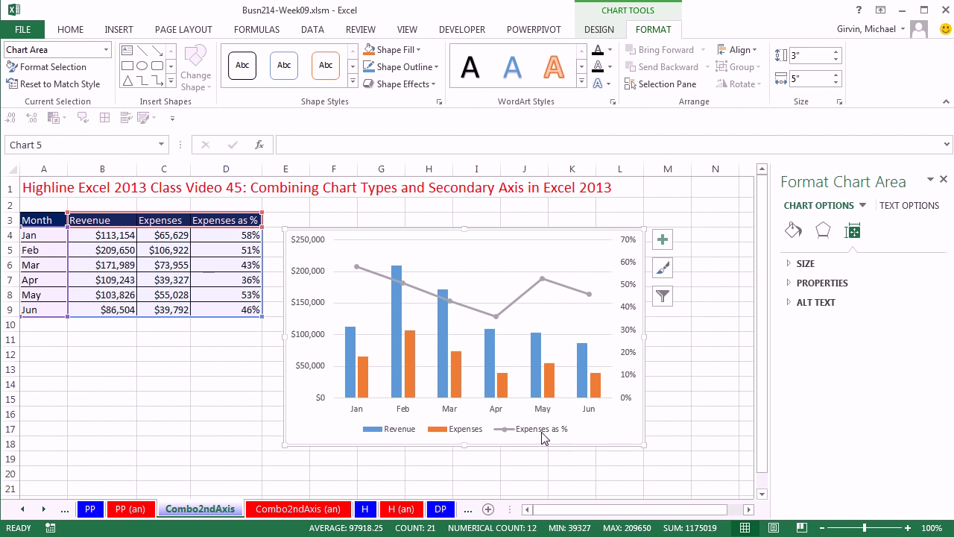
click(559, 432)
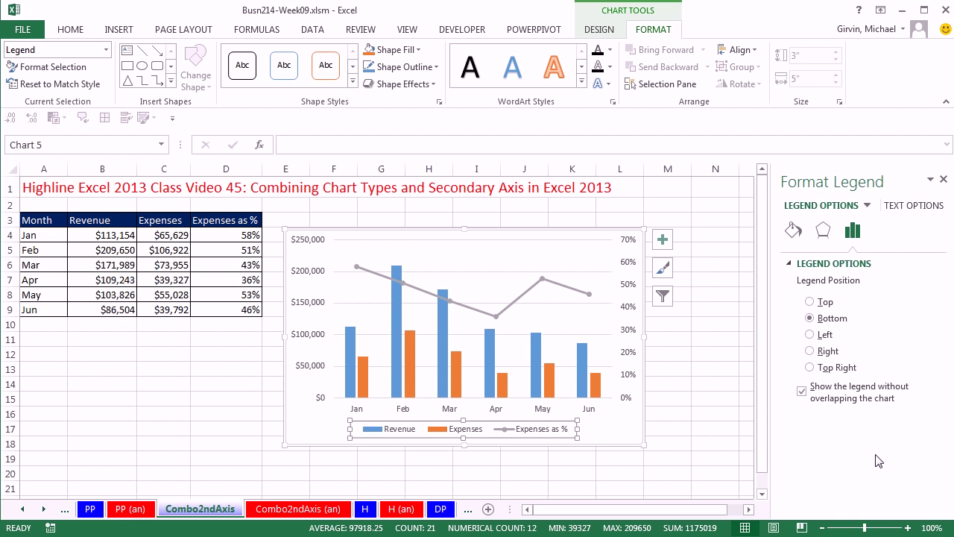
click(811, 302)
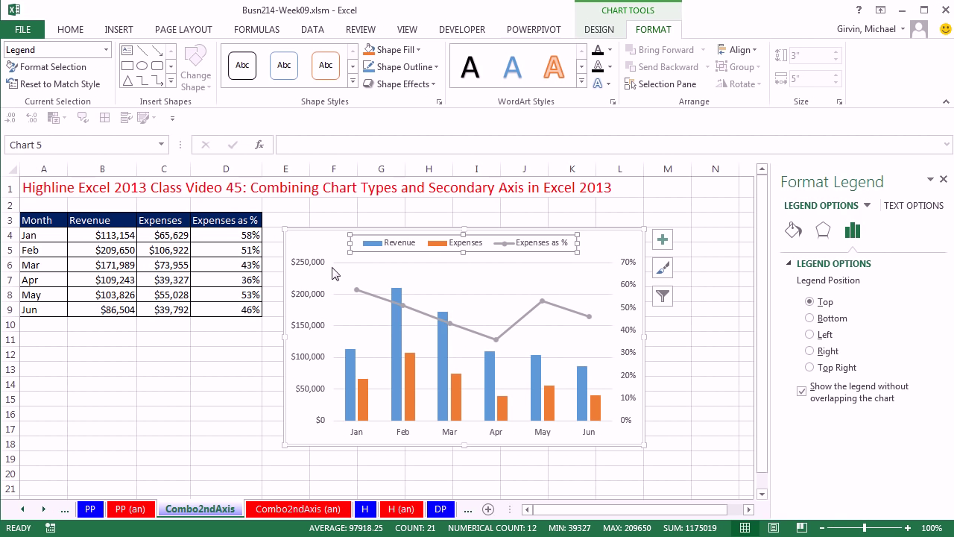
click(240, 220)
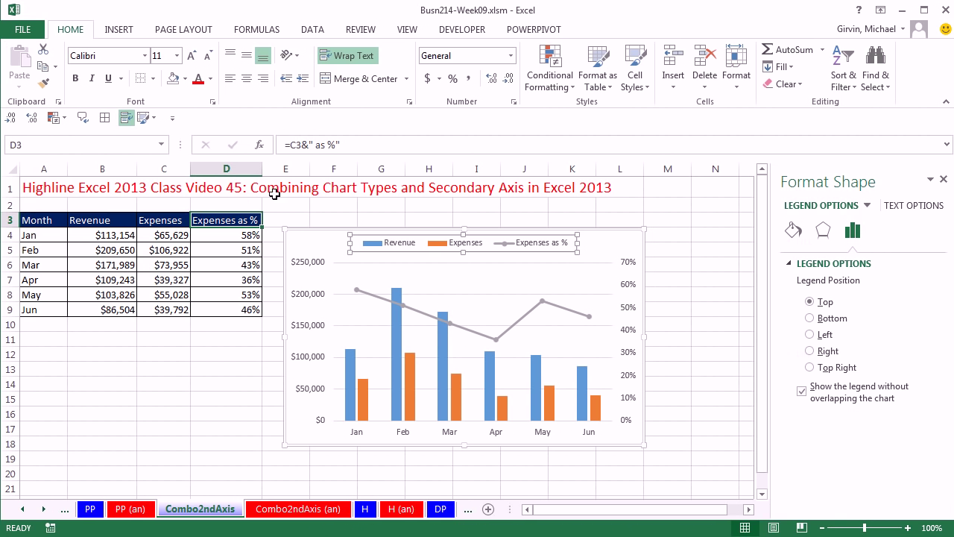
- Edit the D3 header formula so the series reads Expenses as % of Rev
click(338, 145)
text(of Revenue)
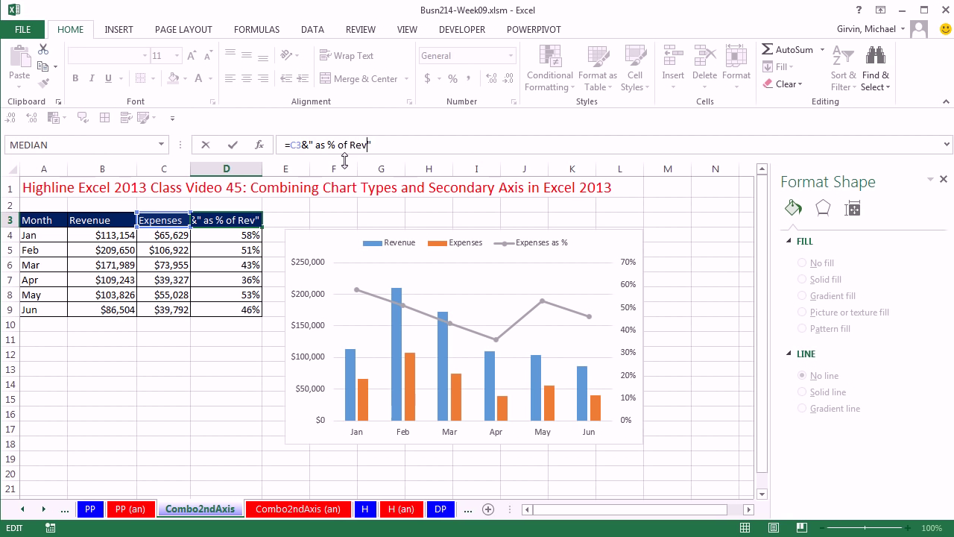
key(Return)
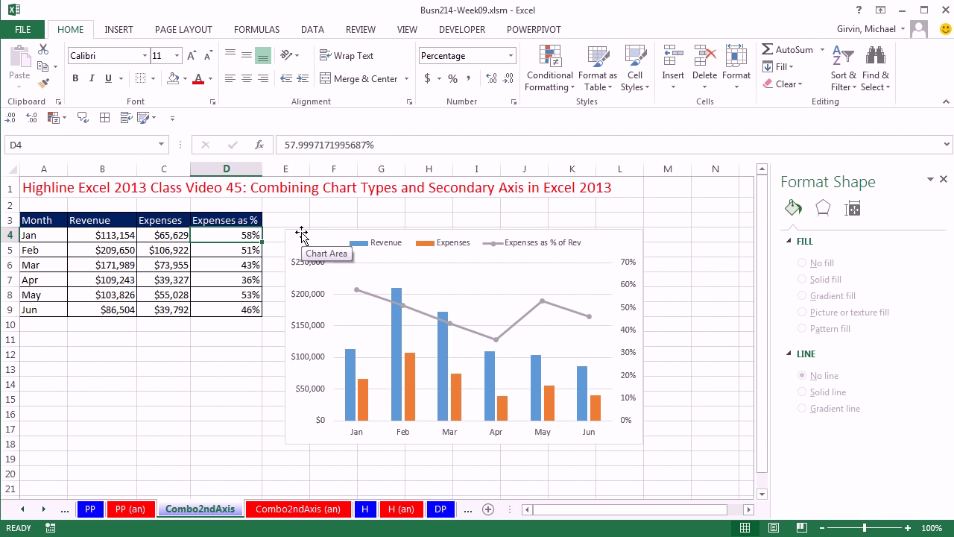
- Move the chart lower and to the right, then select the whole table A3:D9
drag(299, 234, 412, 279)
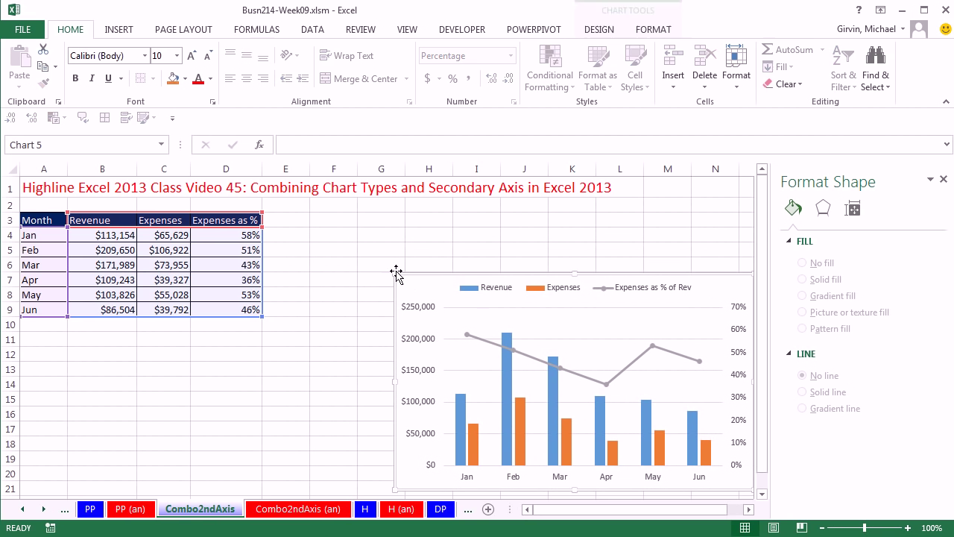
click(164, 383)
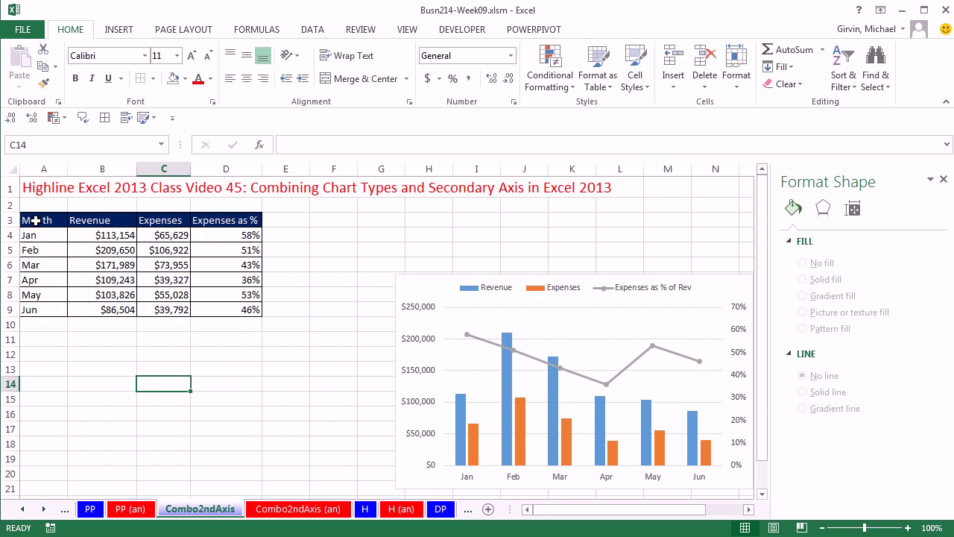
drag(34, 221, 259, 308)
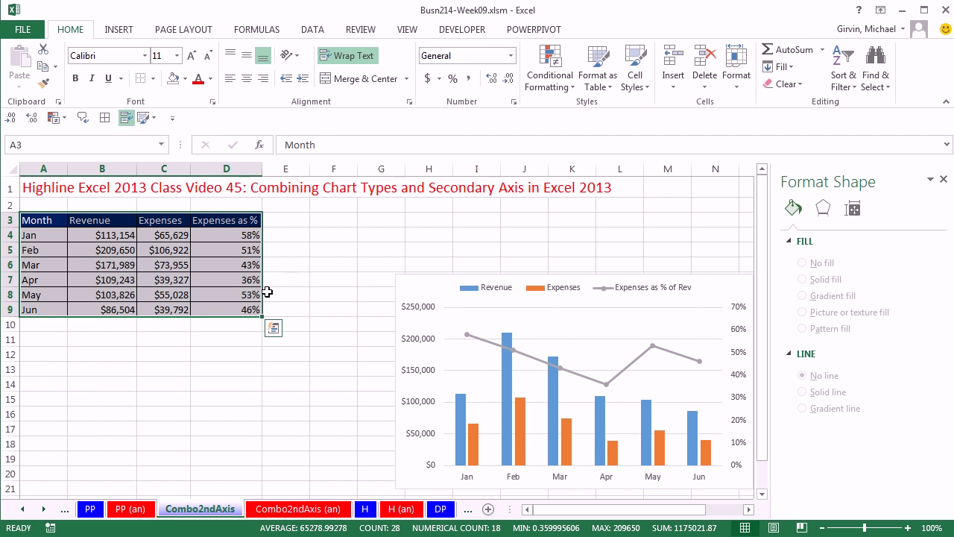
- Insert a Clustered Column - Line on Secondary Axis combo chart of A3:D9
click(117, 31)
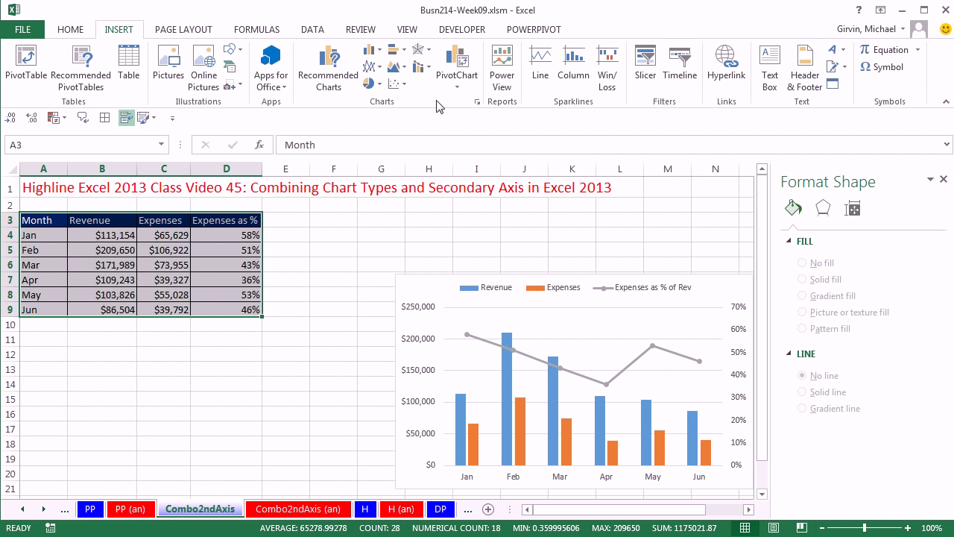
click(430, 68)
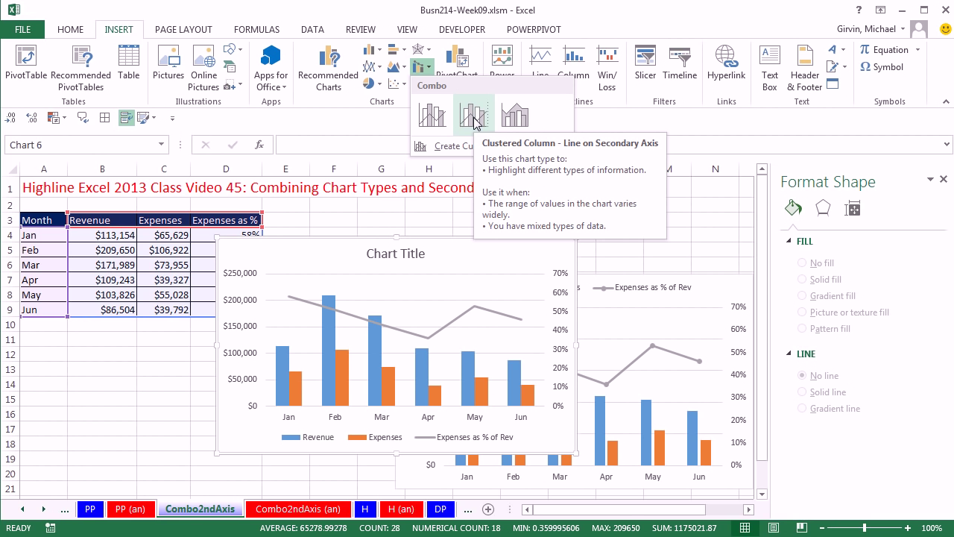
click(474, 118)
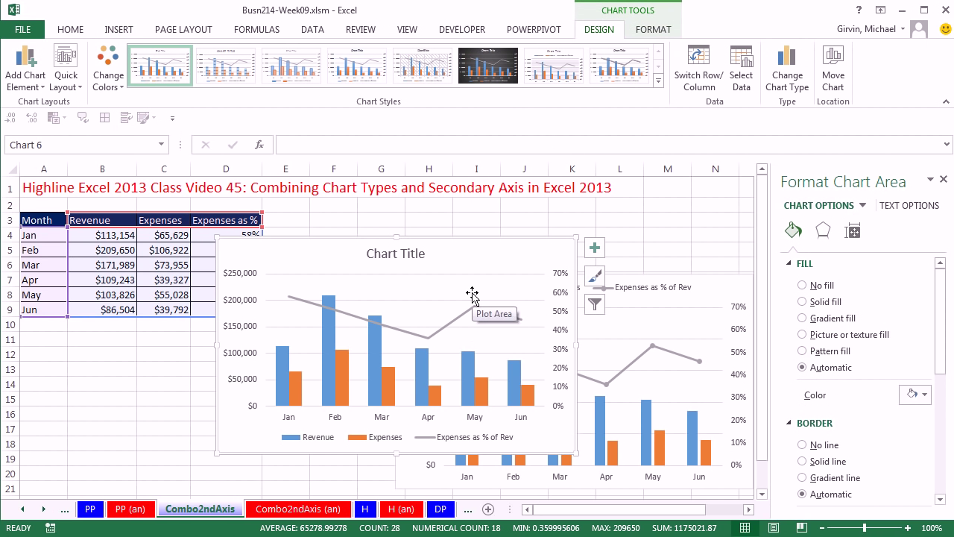
- Remove the new chart's title and move its legend to the top
click(410, 252)
key(Delete)
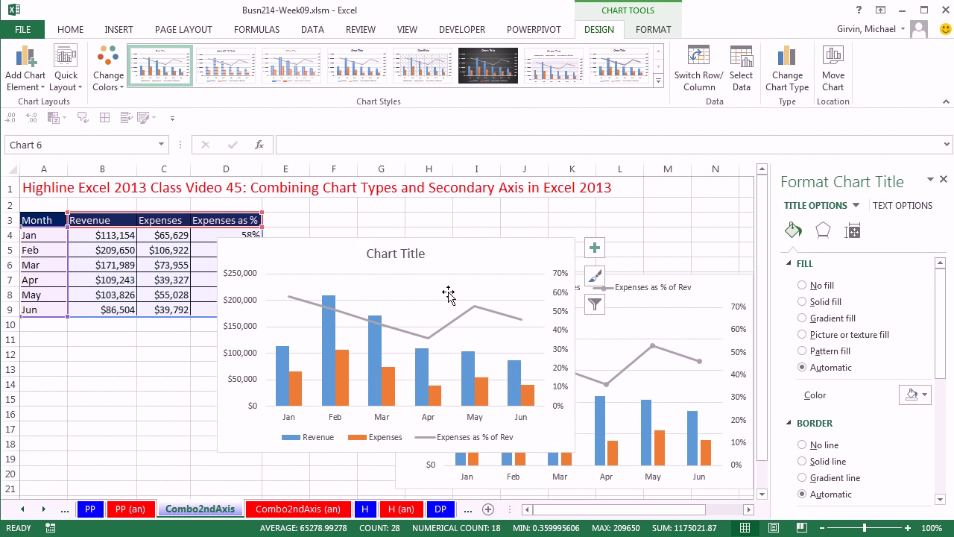
click(458, 437)
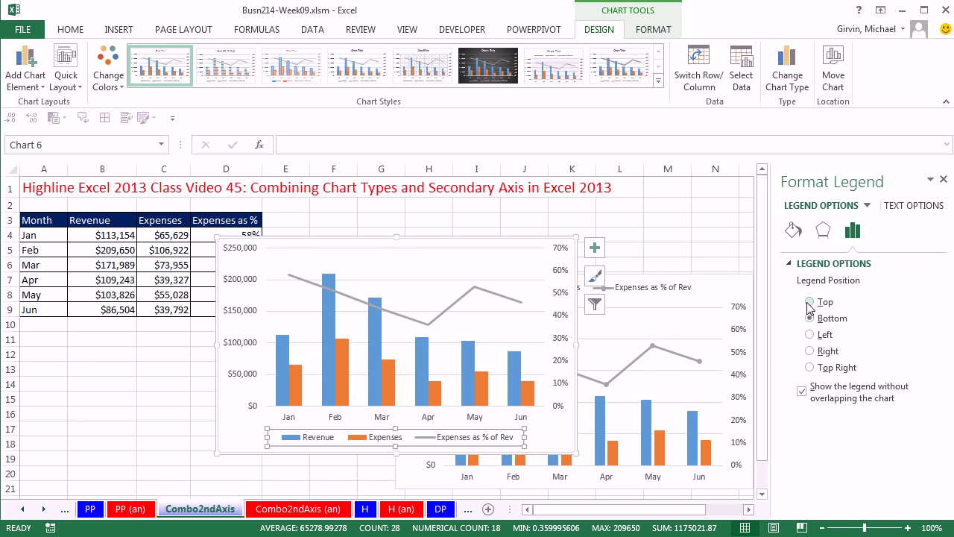
click(810, 302)
click(132, 400)
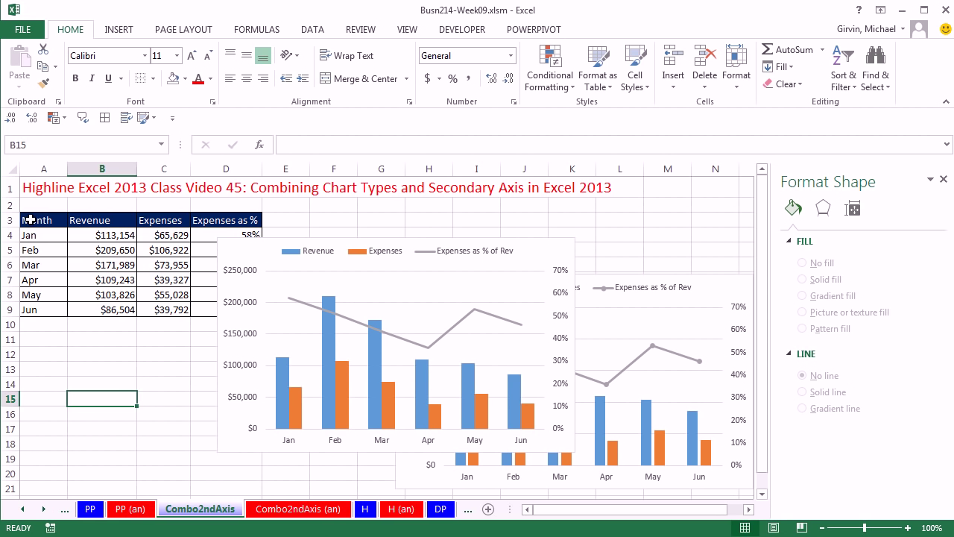
- Insert a quick column chart of A3:C9 with Alt+F1 and move it up and right
drag(30, 219, 158, 304)
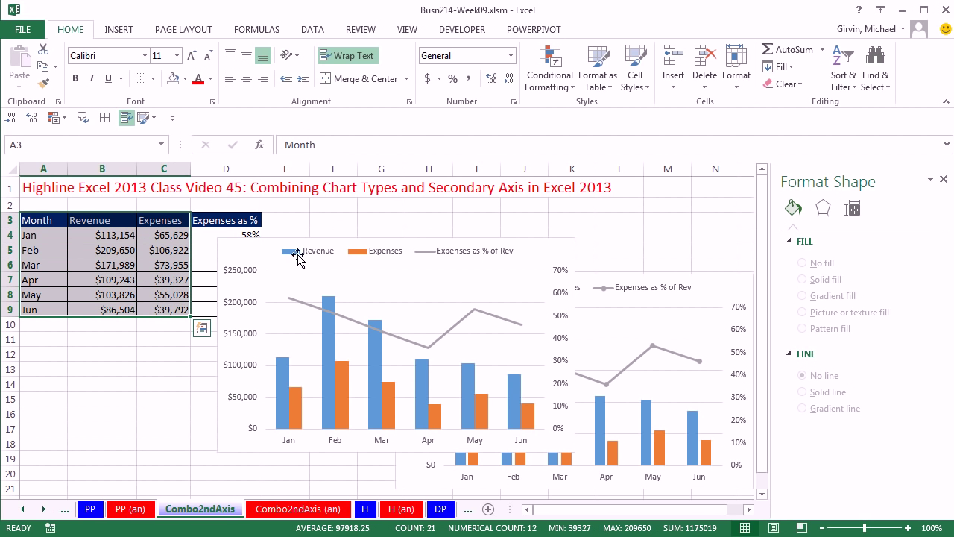
key(alt+F1)
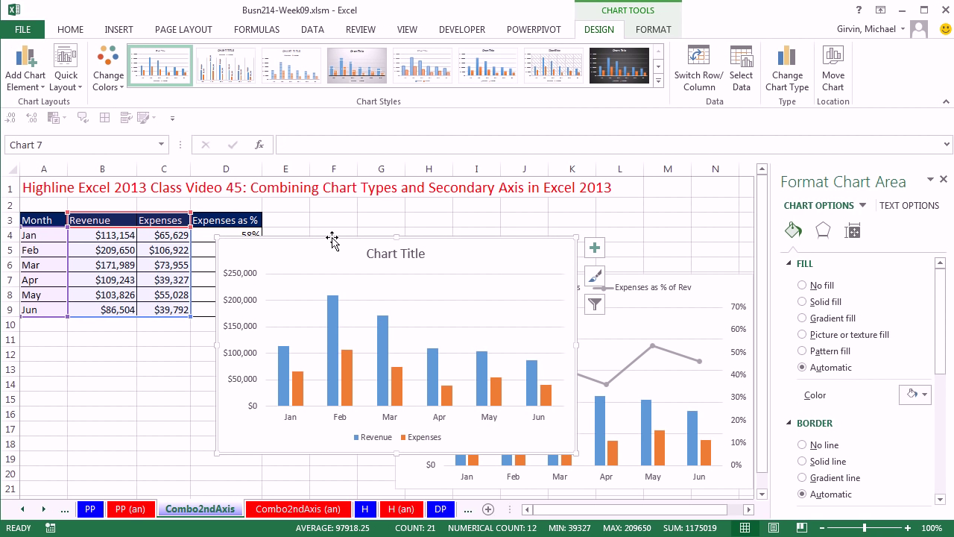
drag(332, 237, 403, 208)
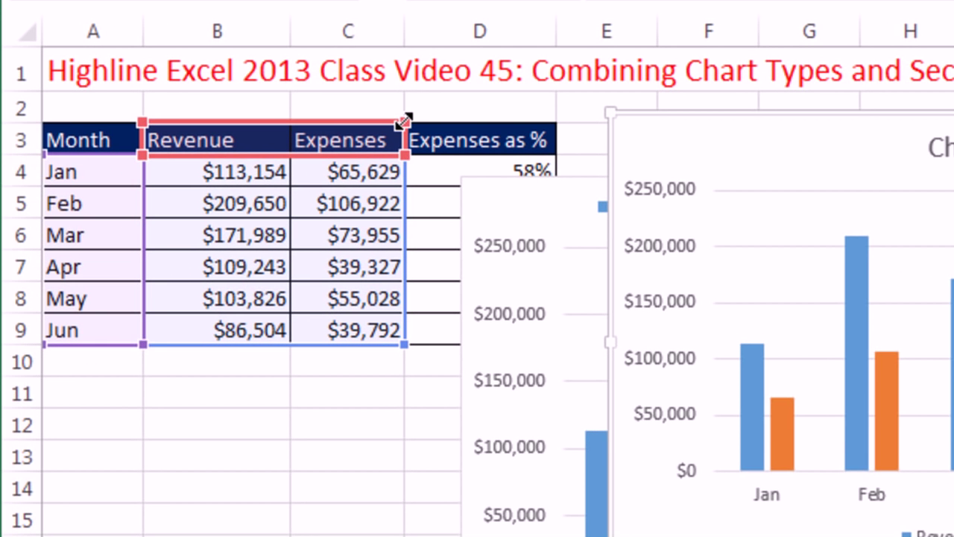
- Extend the chart's source range to column D and select the Expenses as % of Rev series
drag(403, 119, 545, 128)
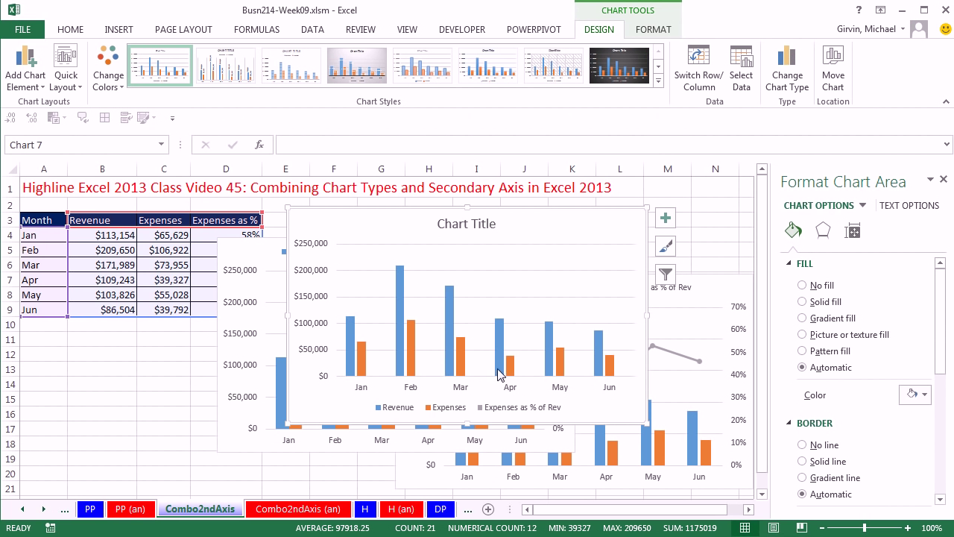
click(498, 374)
key(Down)
key(Down)
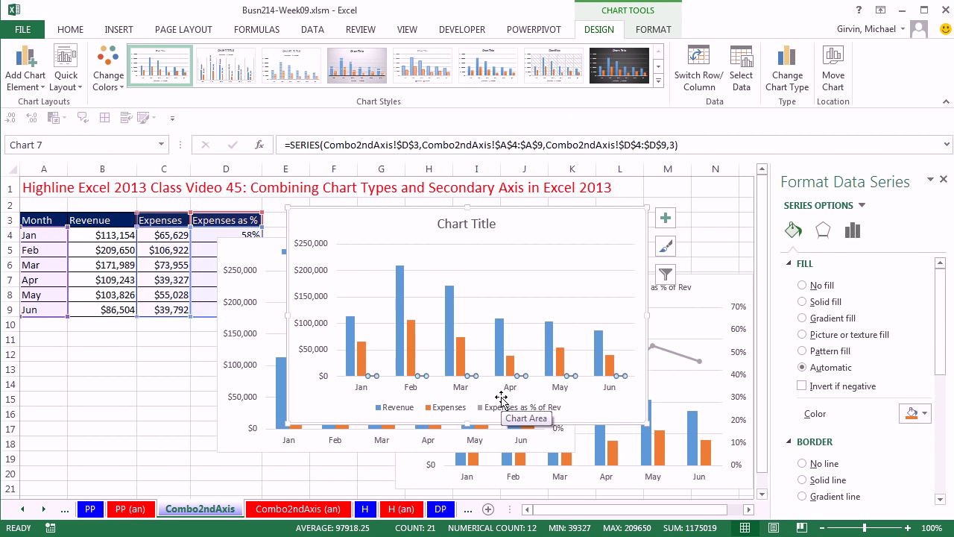